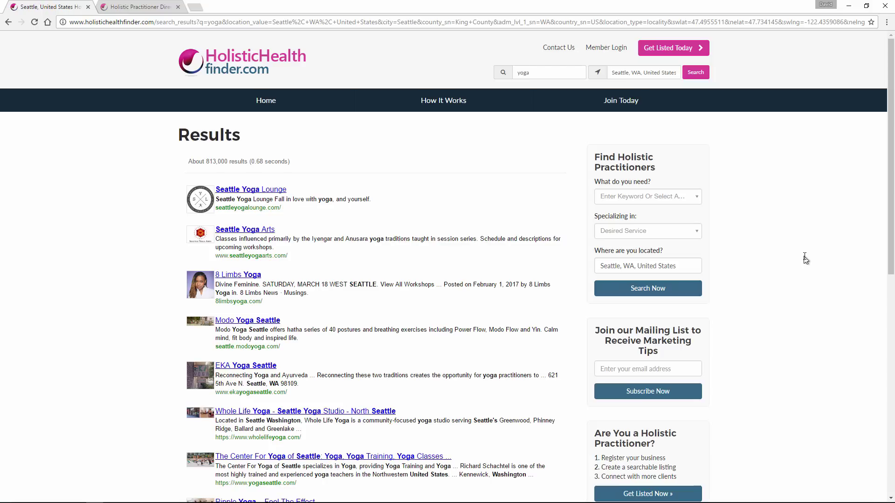
Switch to the 'Holistic Practitioner Directory' tab showing the site homepage.
left_click(109, 6)
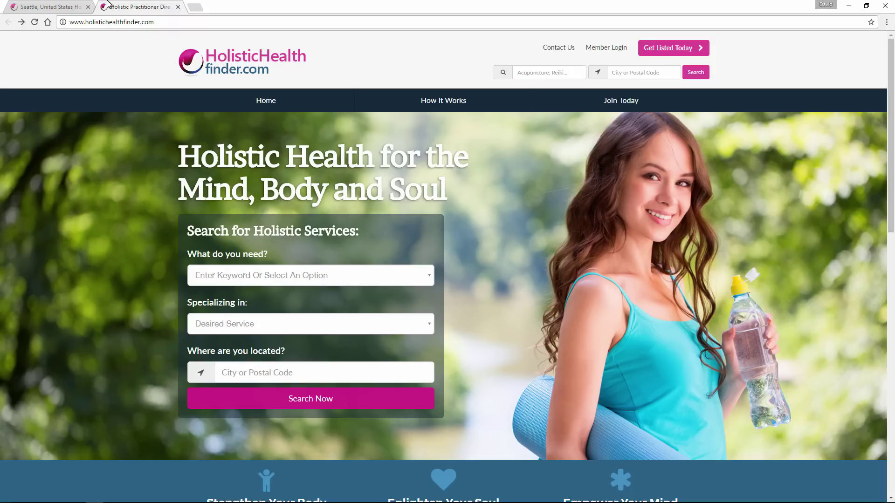
Search the directory for 'yoga' with no location.
left_click(525, 68)
type("yoga")
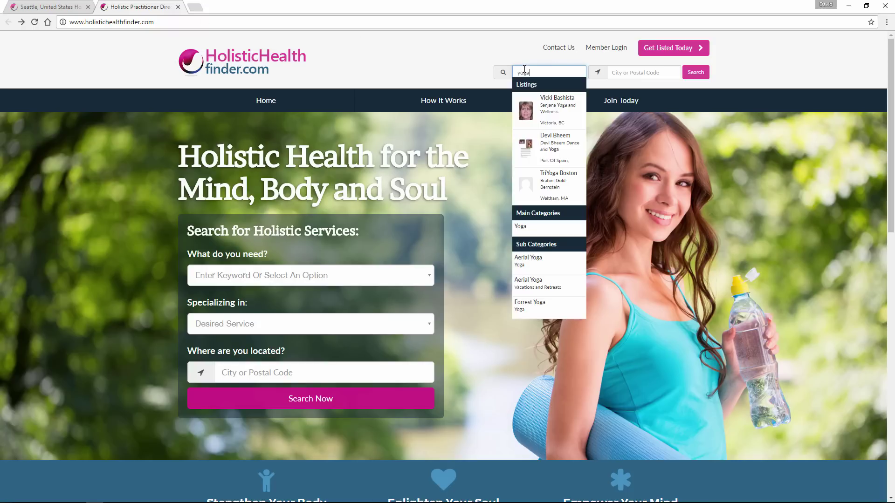
left_click(695, 73)
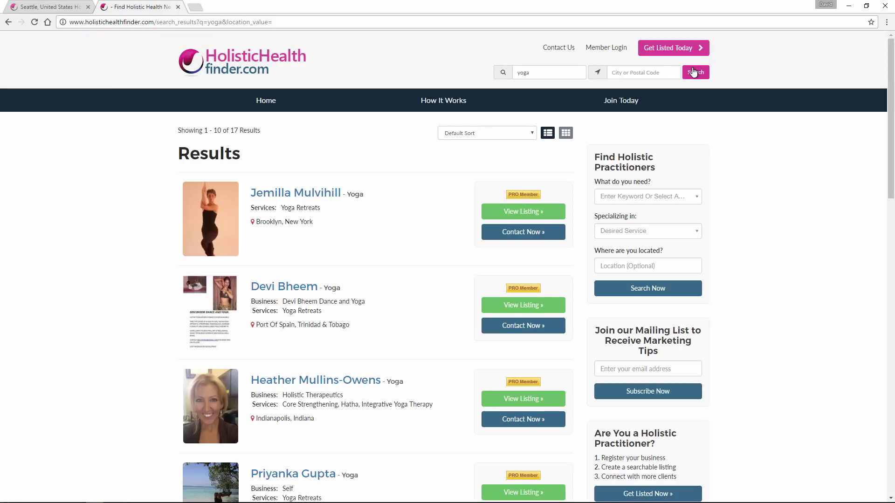
Go back and search for 'yoga' in Seattle, WA, returning to the homepage.
key("alt+Left")
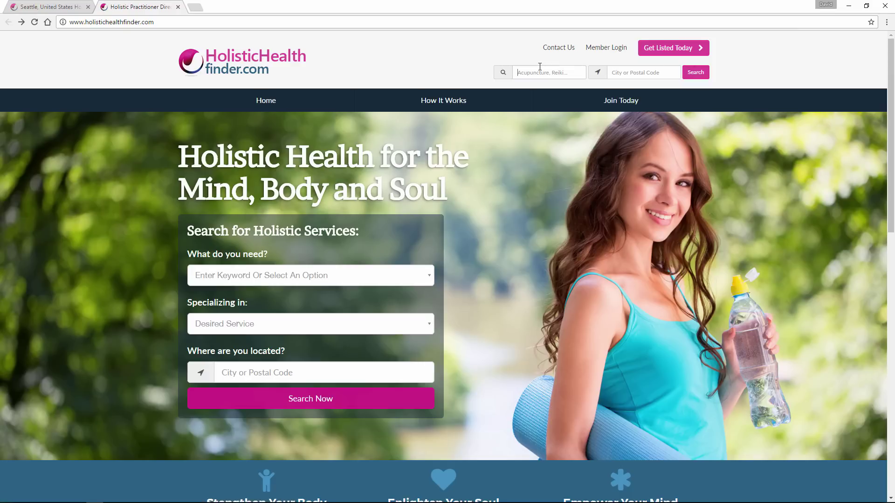
type("yoga")
key("Tab")
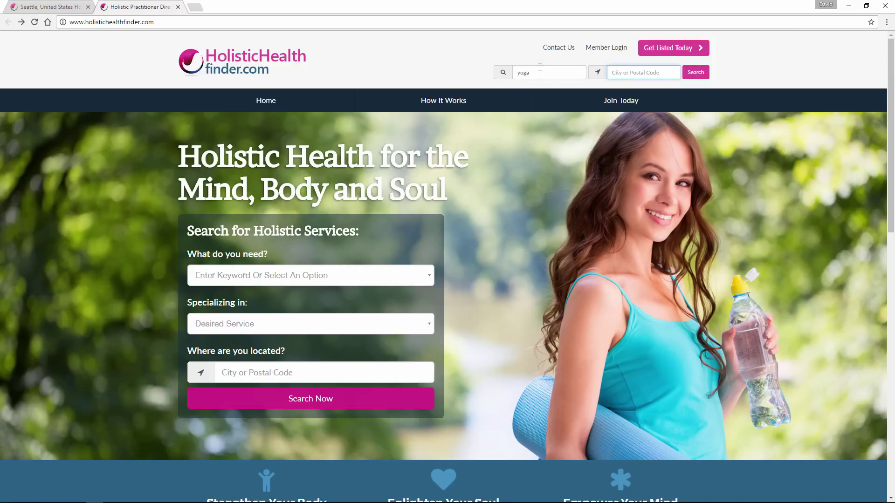
type("seattle")
left_click(619, 94)
left_click(695, 76)
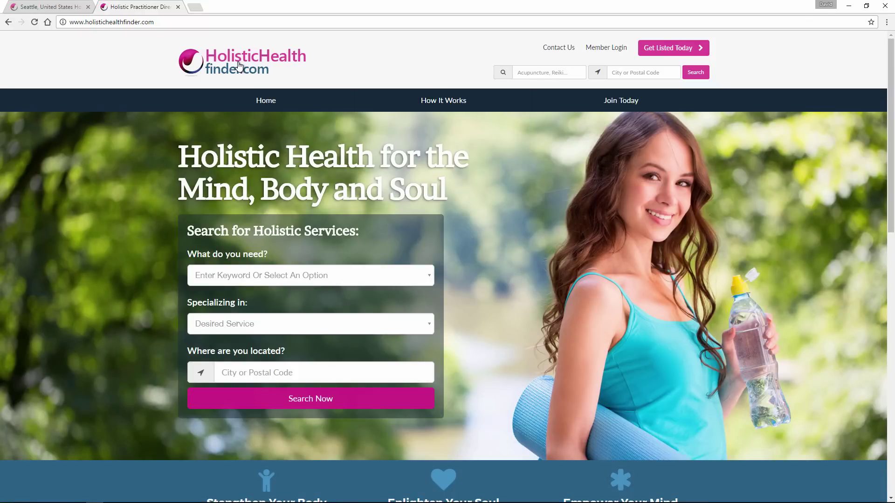
Search 'yoga' with location 'Seattle, WA' from the header search form.
left_click(527, 74)
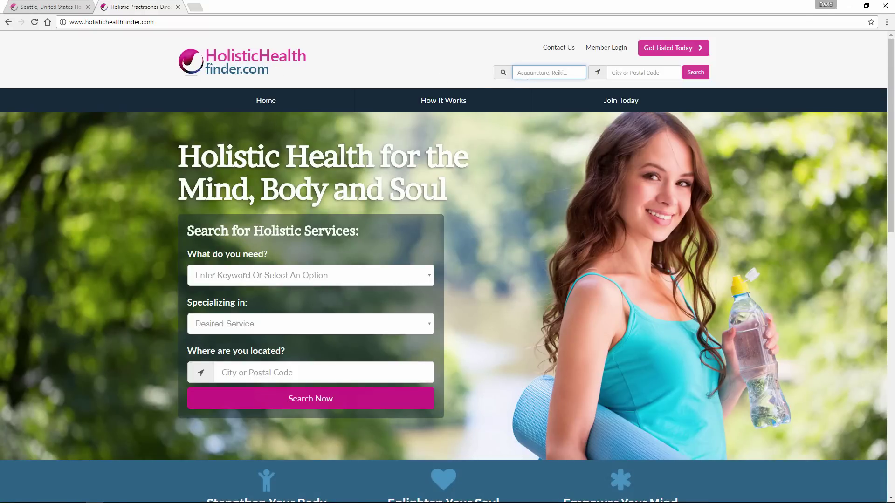
type("yoga")
key("Tab")
type("s")
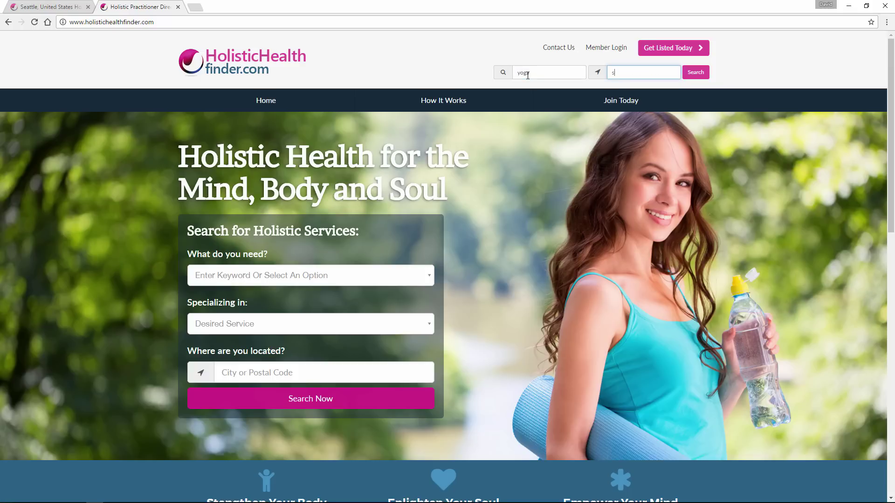
type("eattle")
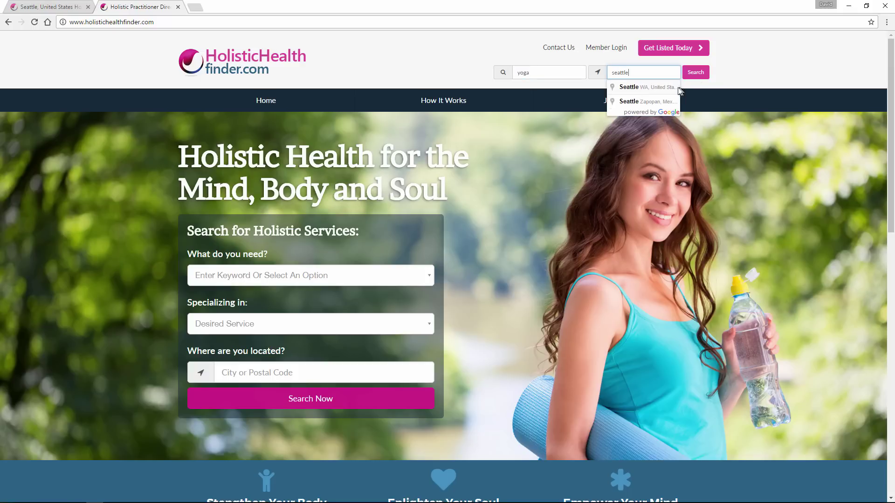
left_click(676, 88)
left_click(694, 74)
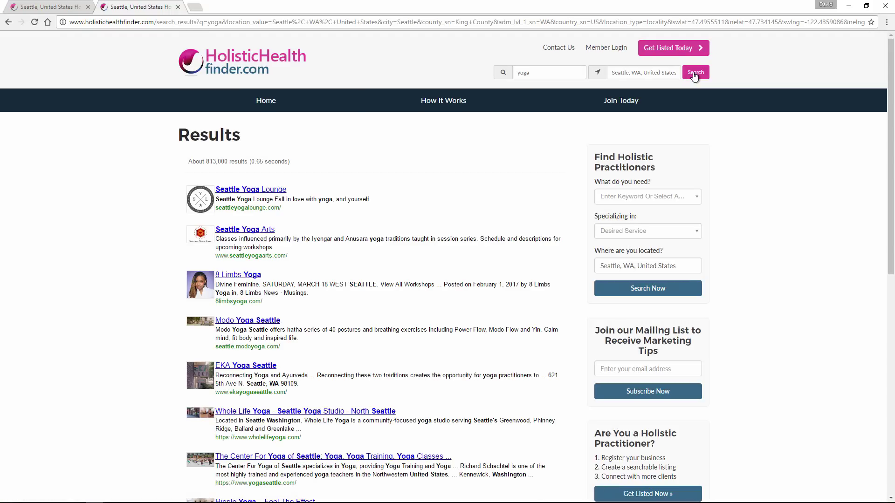
scroll(694, 76, "down", 3)
scroll(694, 76, "down", 4)
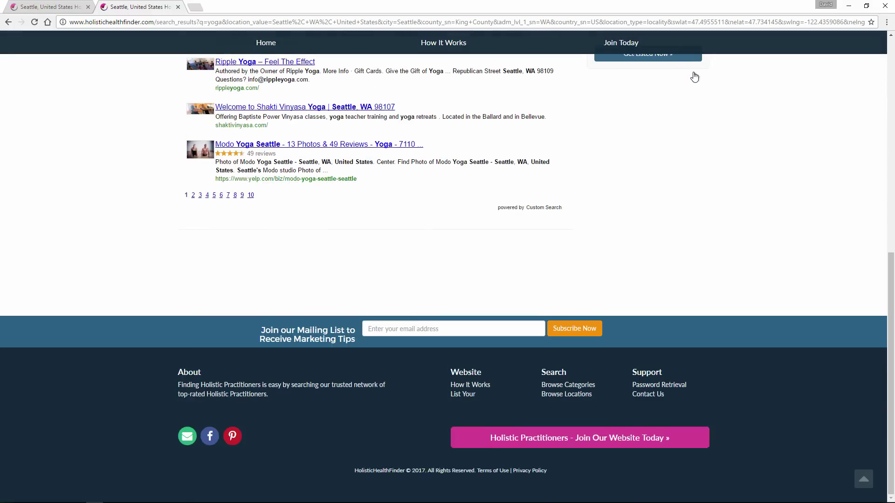
scroll(694, 73, "up", 7)
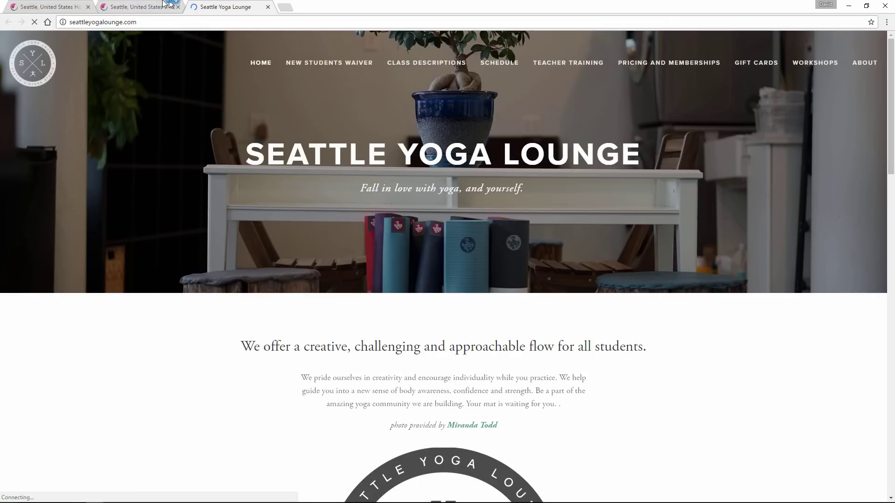
left_click(162, 5)
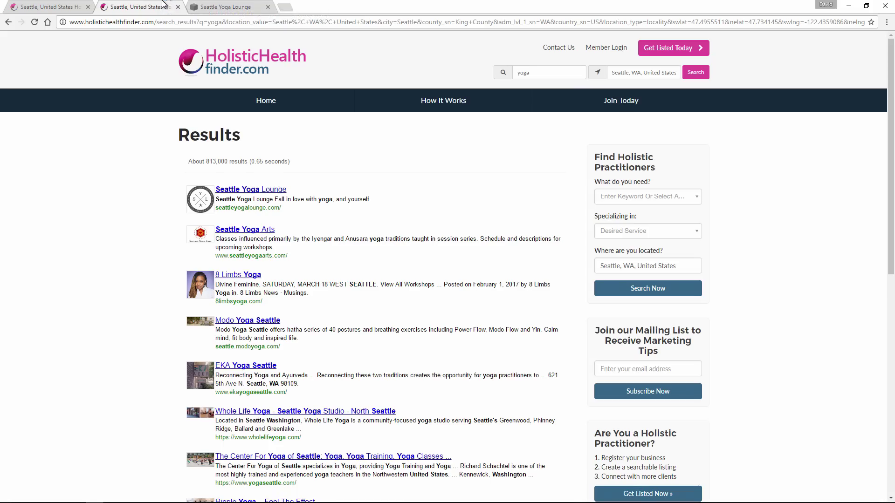
left_click(204, 6)
left_click(177, 6)
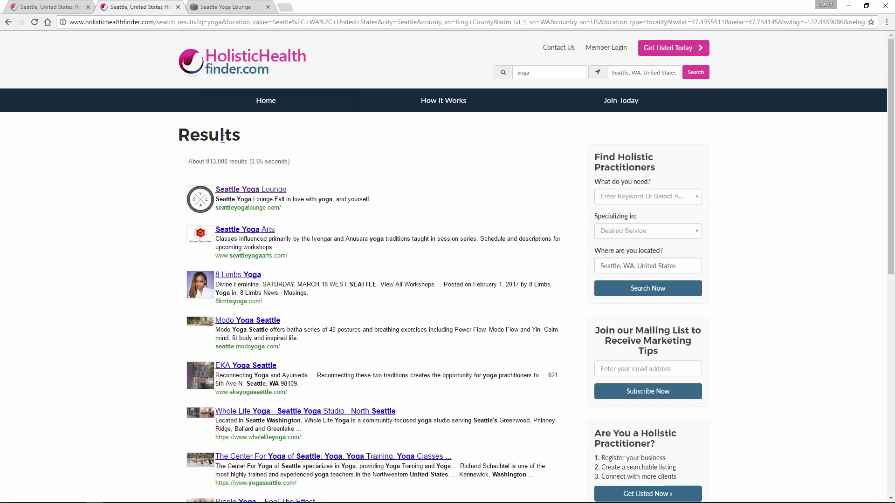